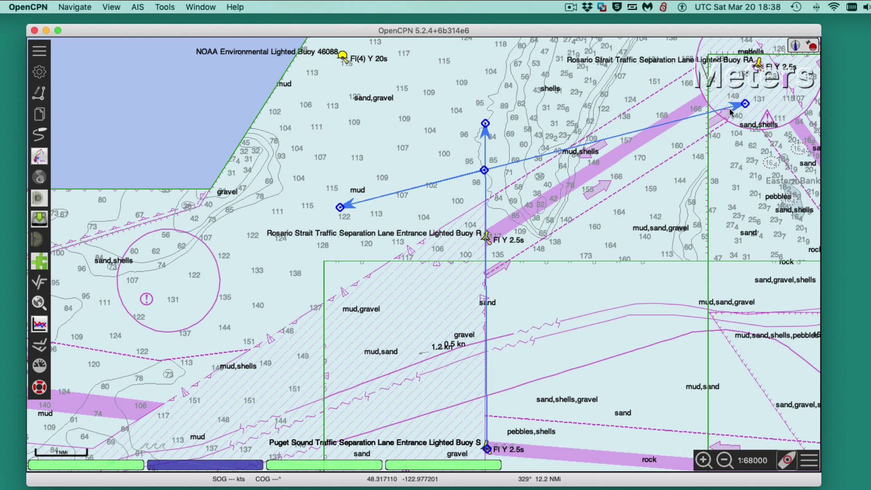
Step: Draw a 2.01 NMi route from the junction waypoint east-northeast to a new waypoint near mud,shells
mouse_move(477, 174)
mouse_move(592, 145)
mouse_move(564, 158)
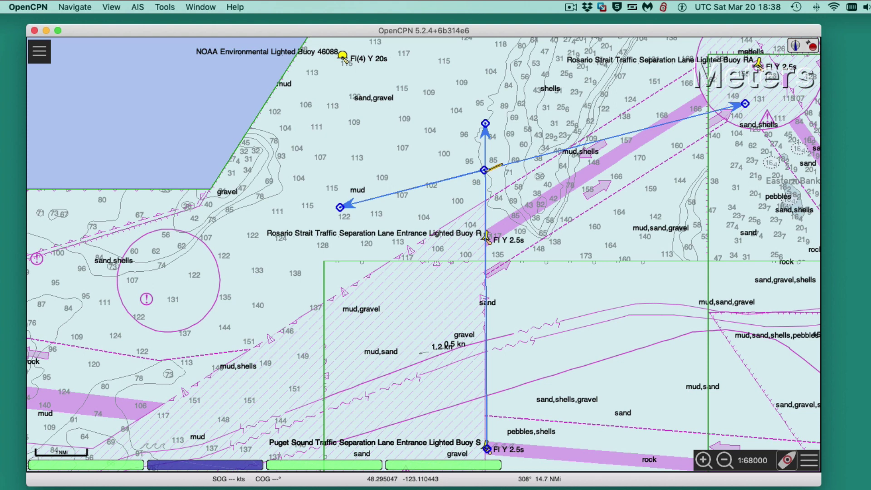
left_click(484, 171)
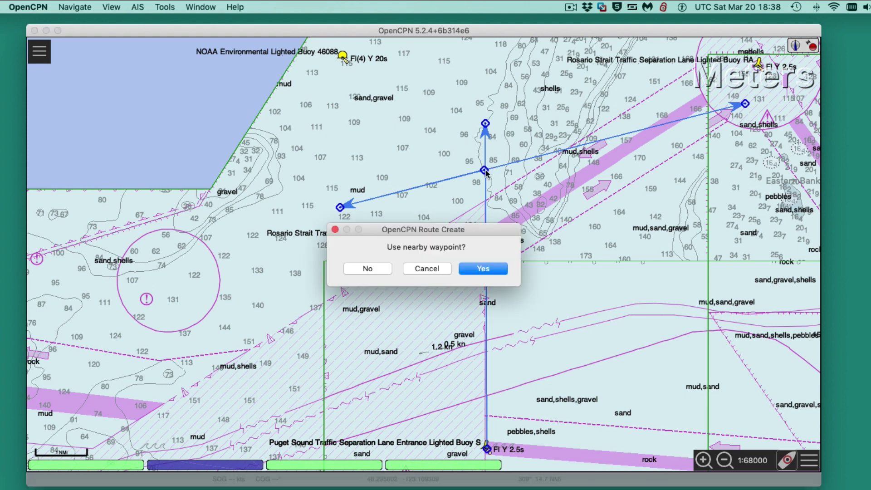
left_click(483, 264)
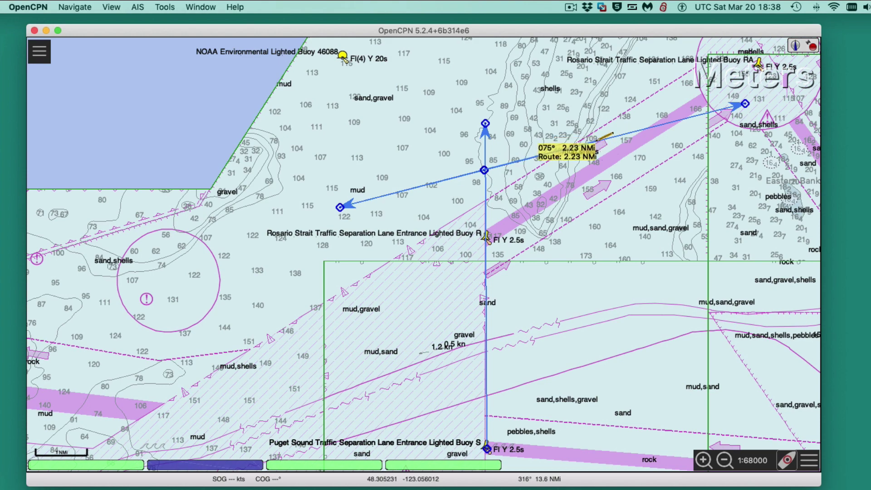
scroll(601, 140, "up", 2)
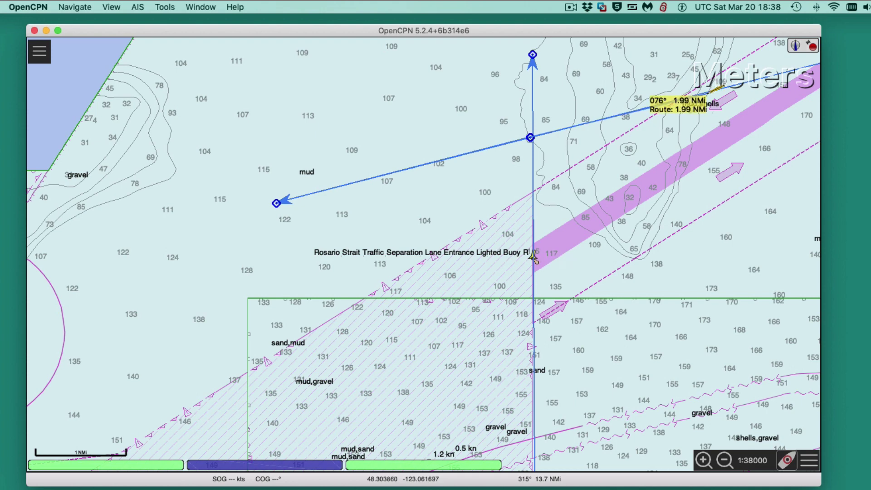
left_click(707, 93)
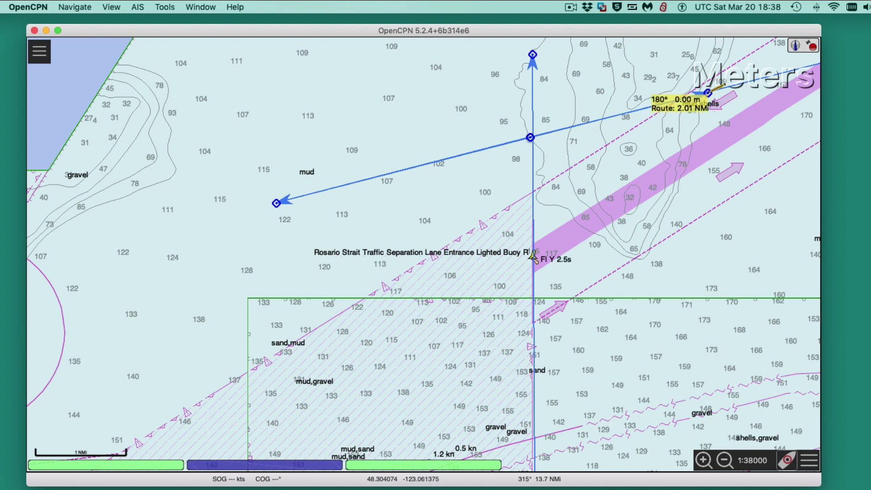
left_click(708, 92)
Step: Pan the chart toward the Puget Sound buoy and back to the new northeast route
scroll(589, 333, "down", 2)
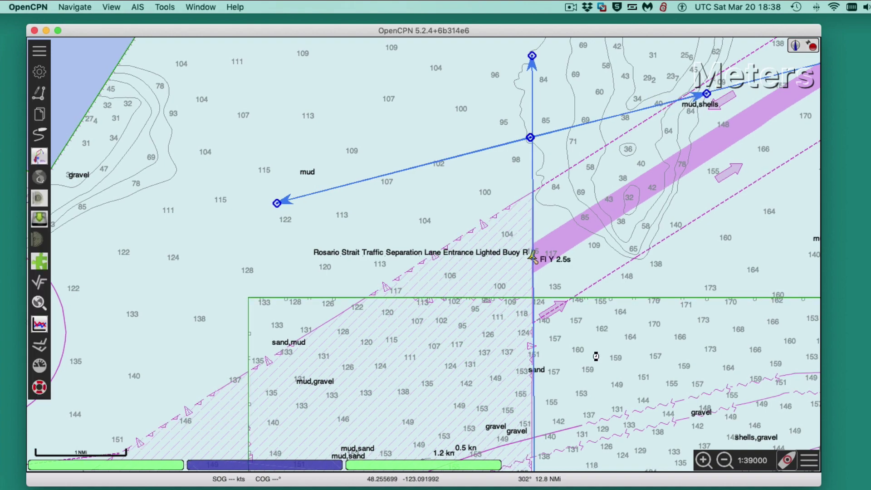
left_click_drag(598, 295, 567, 240)
left_click_drag(540, 288, 529, 249)
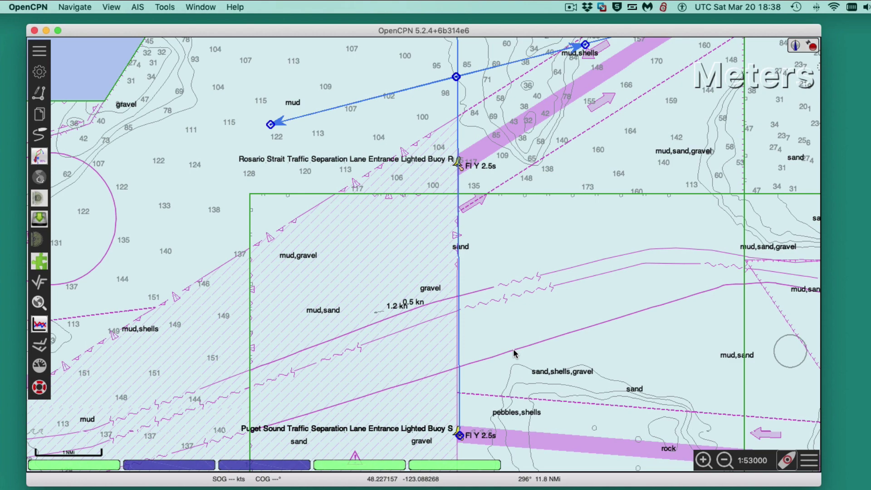
left_click_drag(589, 217, 558, 256)
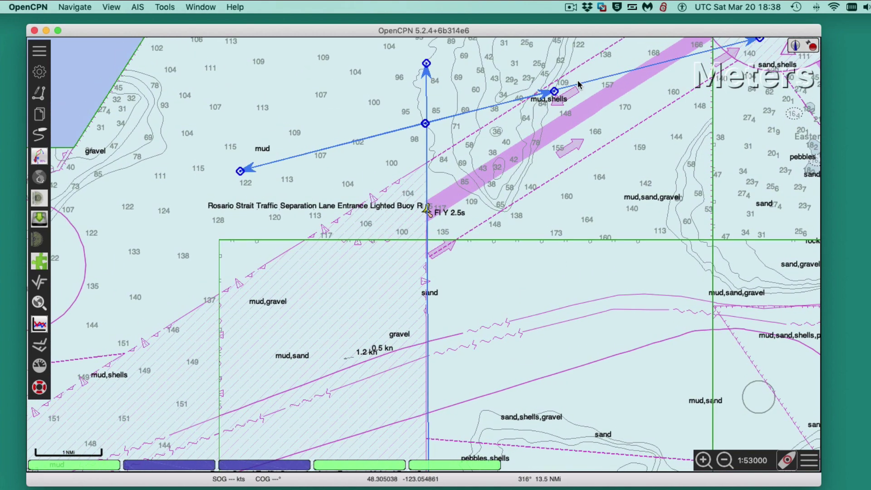
Step: Set waypoint 002's extended properties to 1 range ring at a 4.5 NMi distance
mouse_move(558, 90)
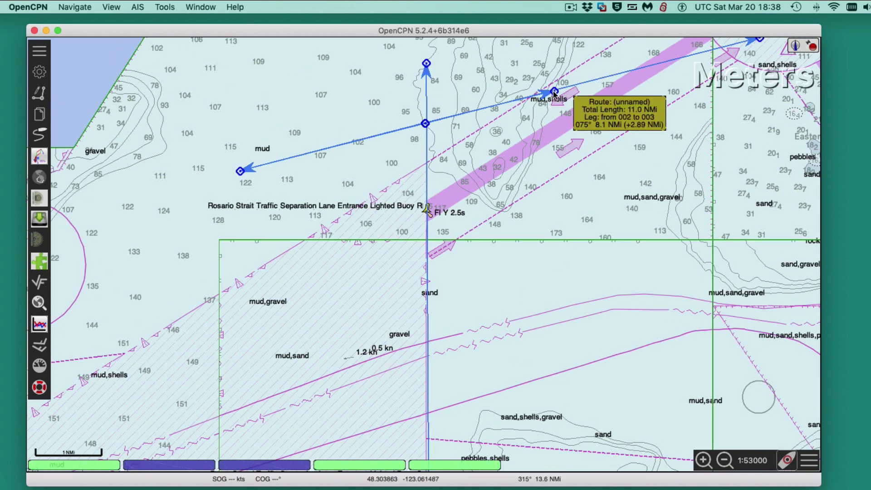
right_click(554, 92)
left_click(594, 116)
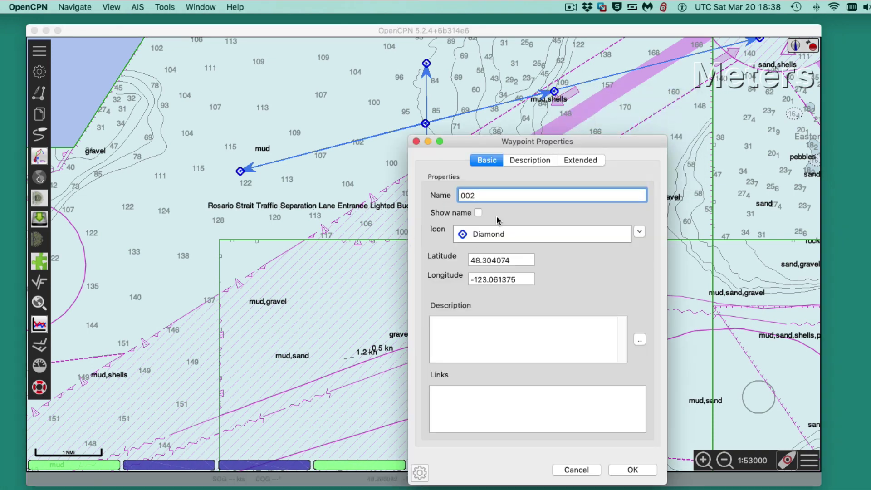
left_click(588, 162)
left_click(476, 269)
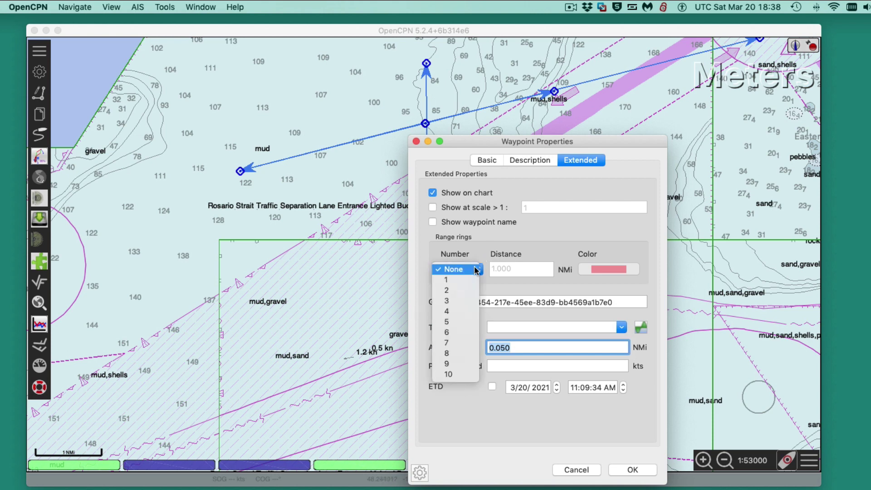
left_click(454, 279)
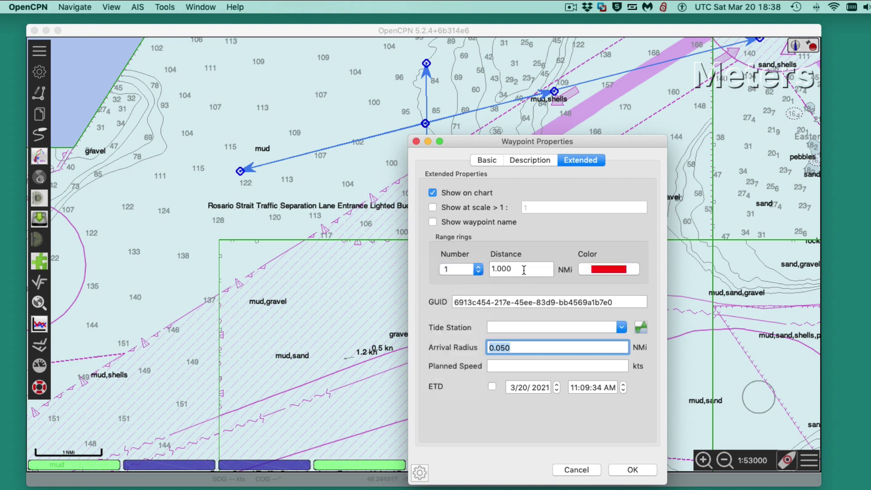
left_click(523, 270)
type("4.5")
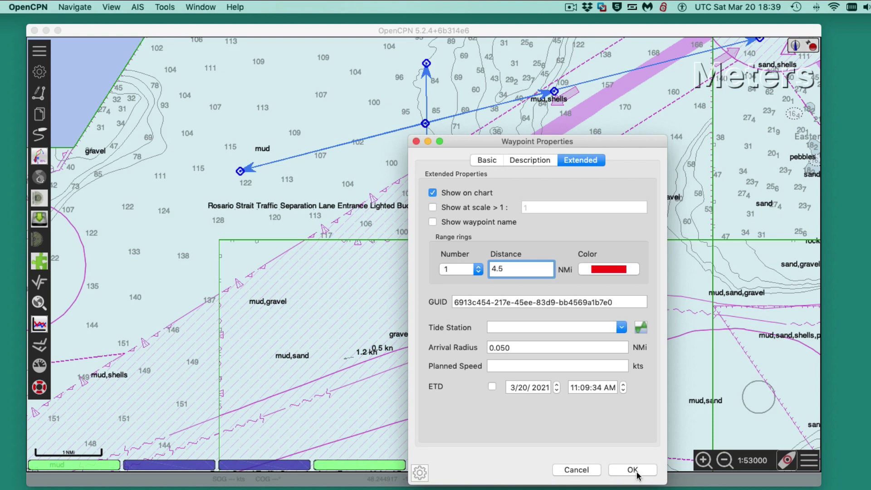
left_click(636, 473)
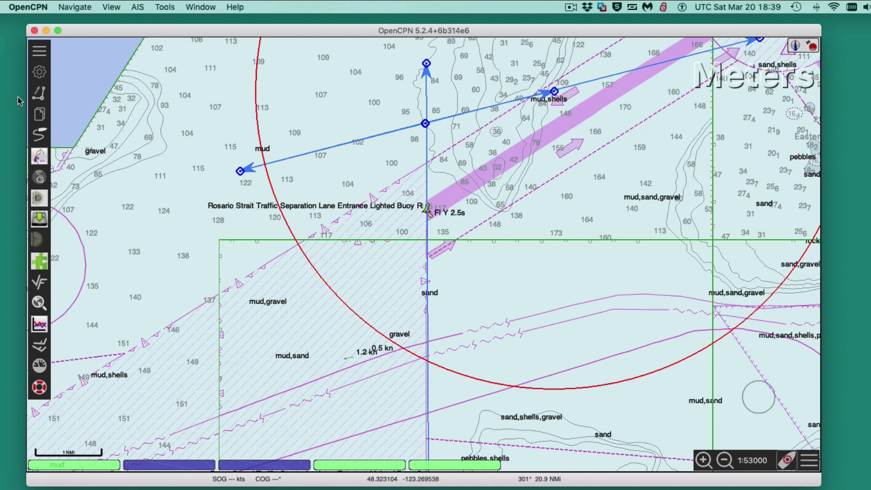
Step: Draw a 4.54 NMi route from waypoint 002 south-southwest to a new point on the north–south route
left_click(39, 98)
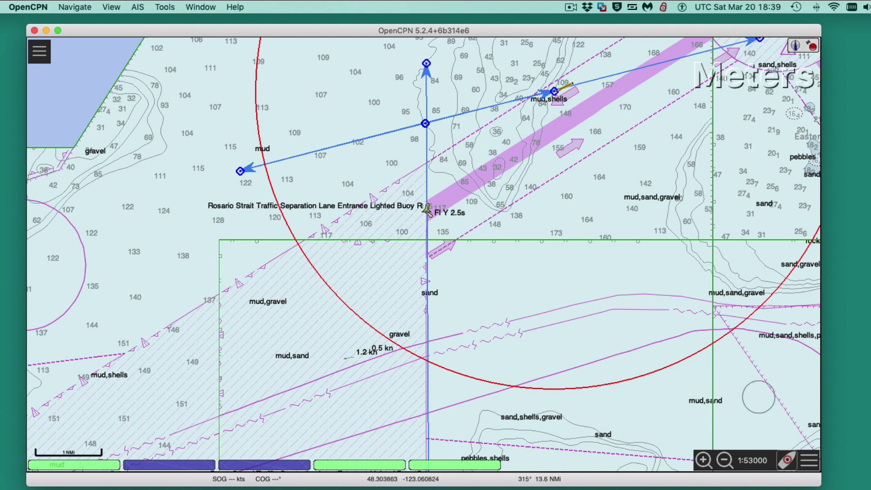
left_click(555, 90)
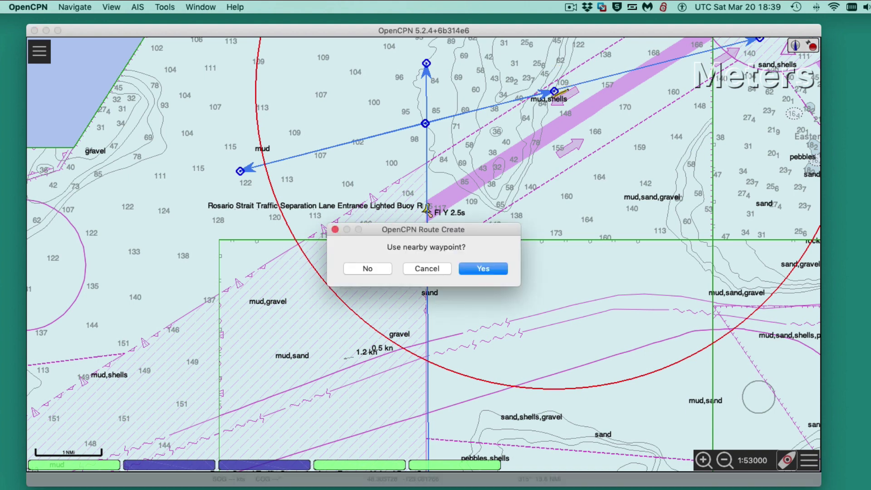
left_click(483, 268)
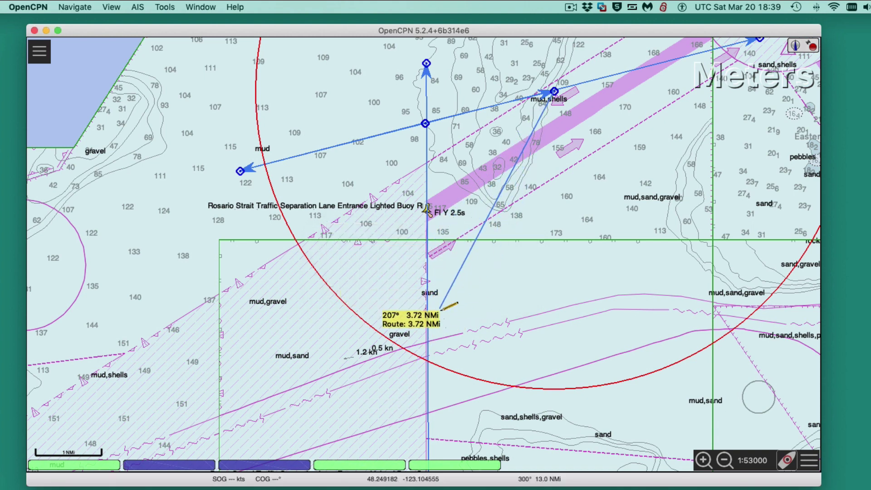
scroll(456, 343, "down", 1)
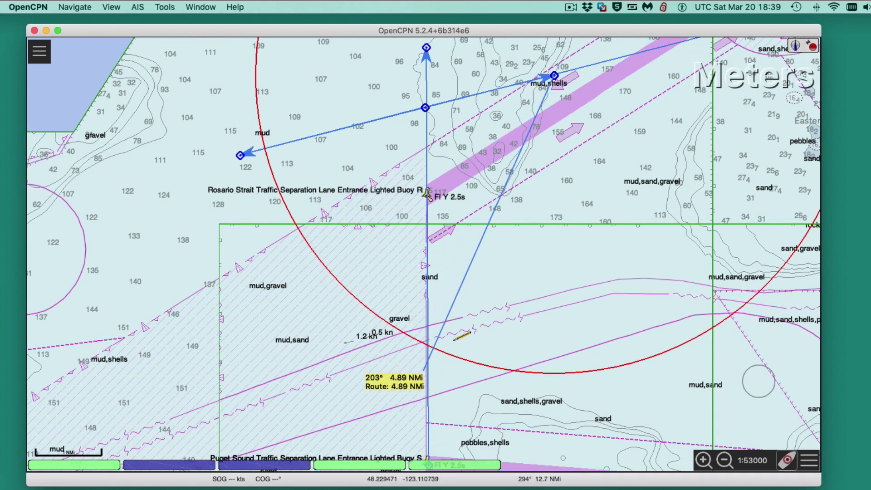
left_click(426, 346)
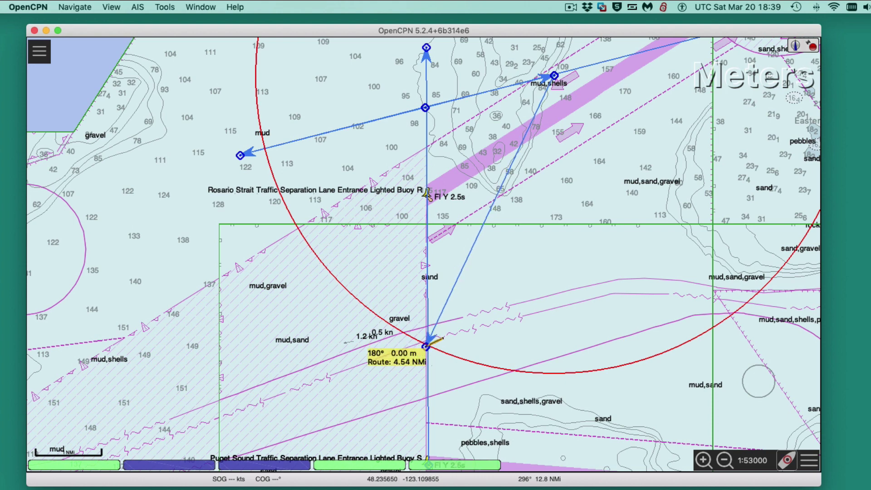
left_click(426, 346)
Step: Check the new 4.54 NMi route's properties, then delete that route
right_click(482, 225)
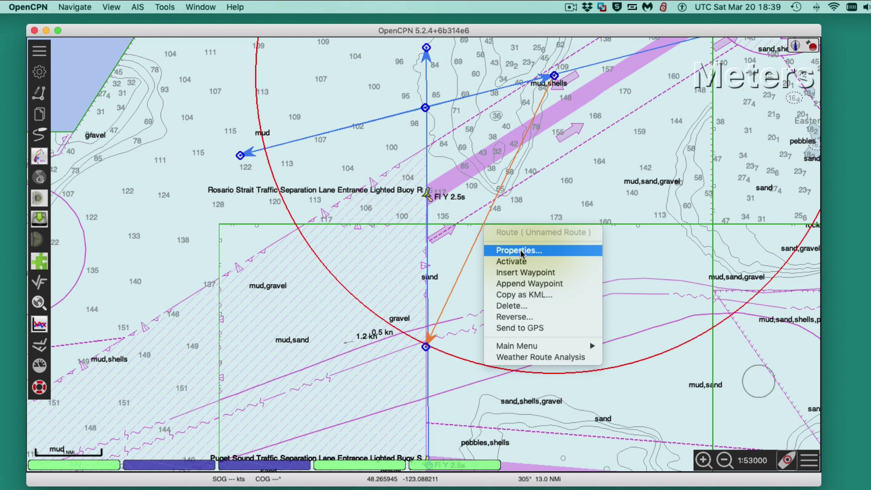
left_click(520, 253)
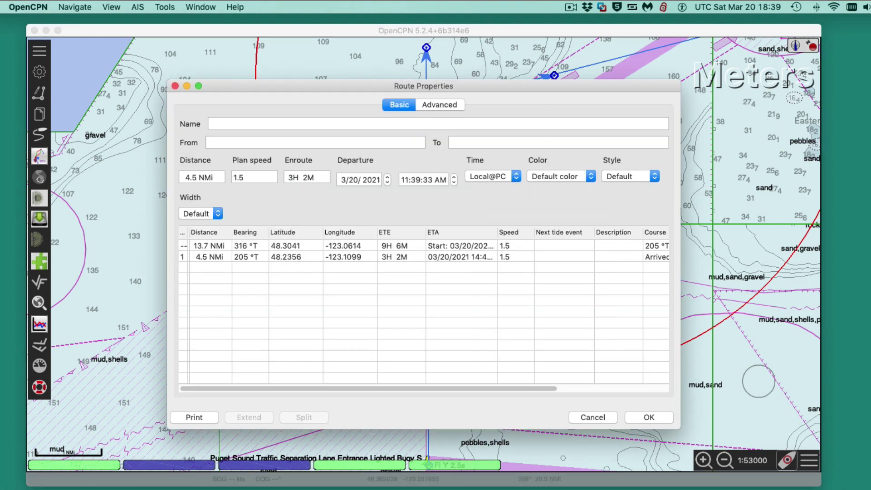
left_click(175, 86)
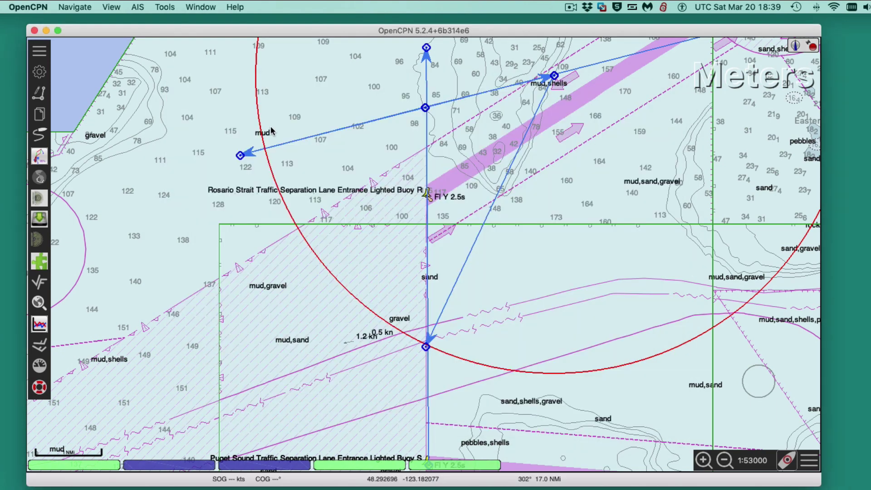
right_click(493, 192)
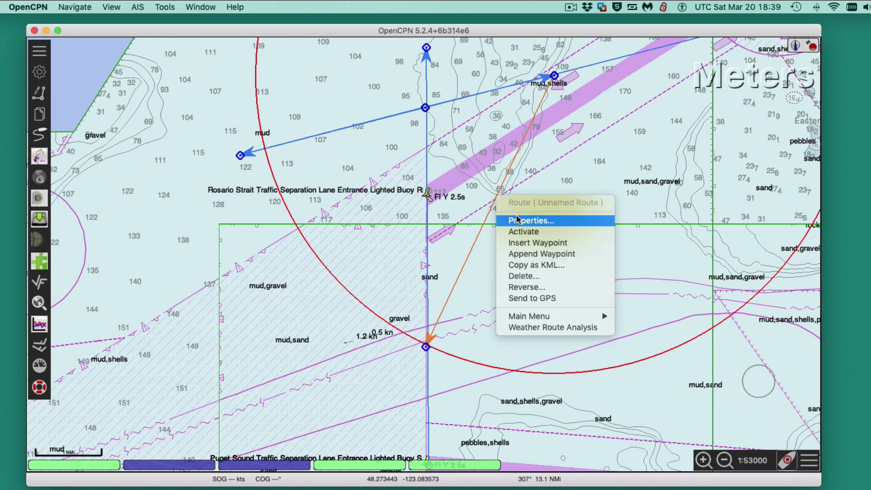
left_click(519, 276)
left_click(483, 268)
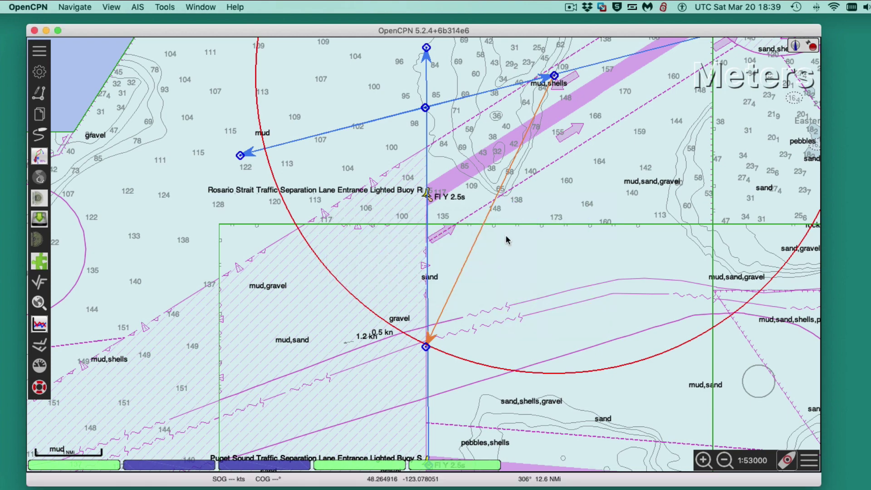
Step: Open waypoint 002's properties and request deletion of the 11.0 NMi blue route
right_click(554, 77)
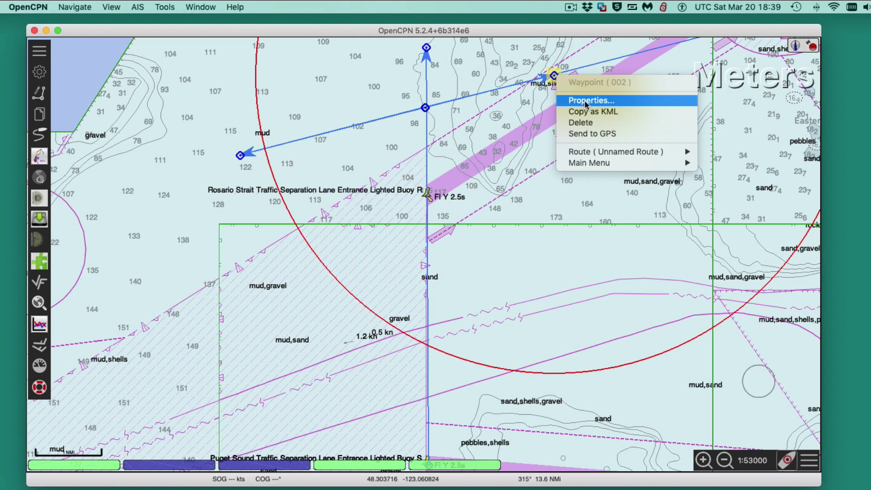
left_click(585, 101)
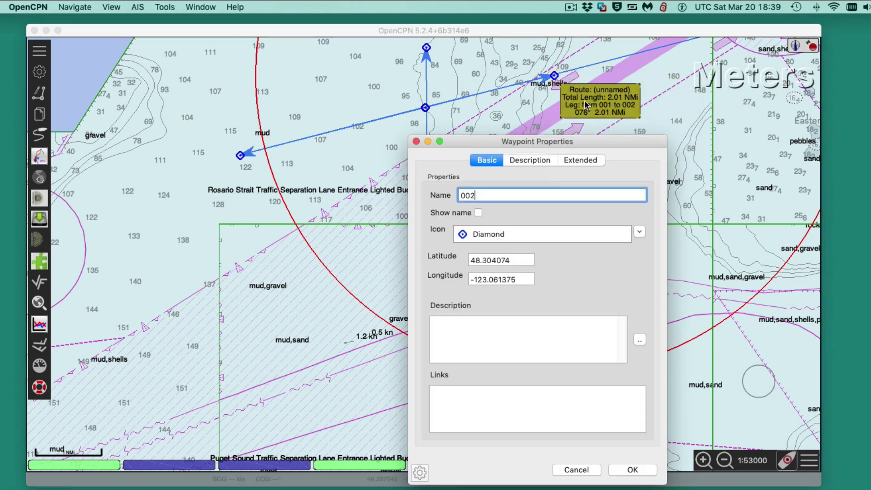
left_click(452, 107)
right_click(488, 88)
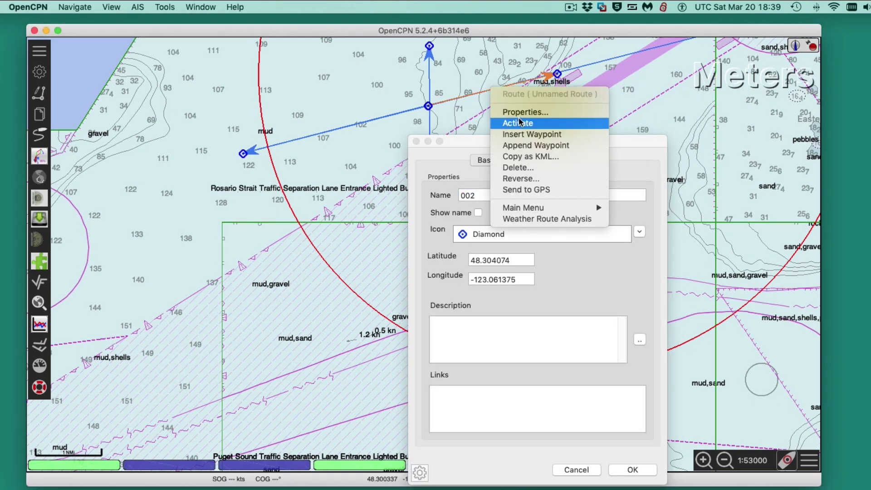
left_click(520, 167)
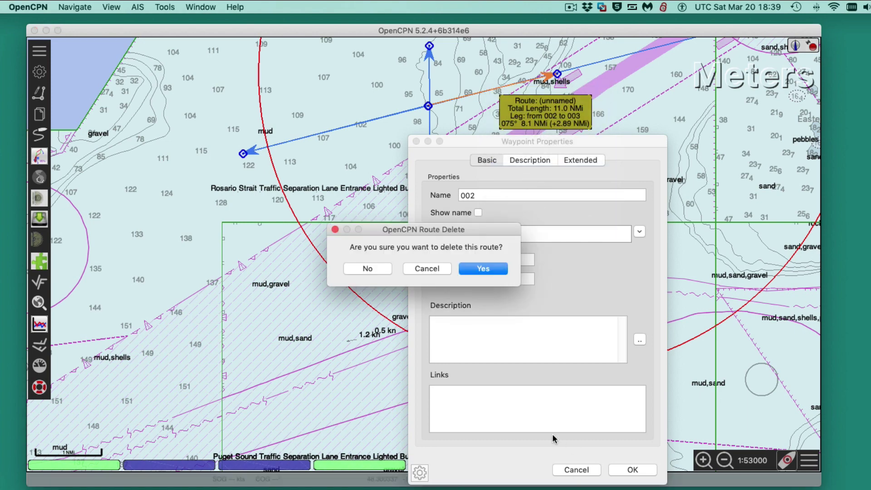
Step: Confirm the route deletion, close the waypoint details, and pan to the remaining routes
left_click(484, 269)
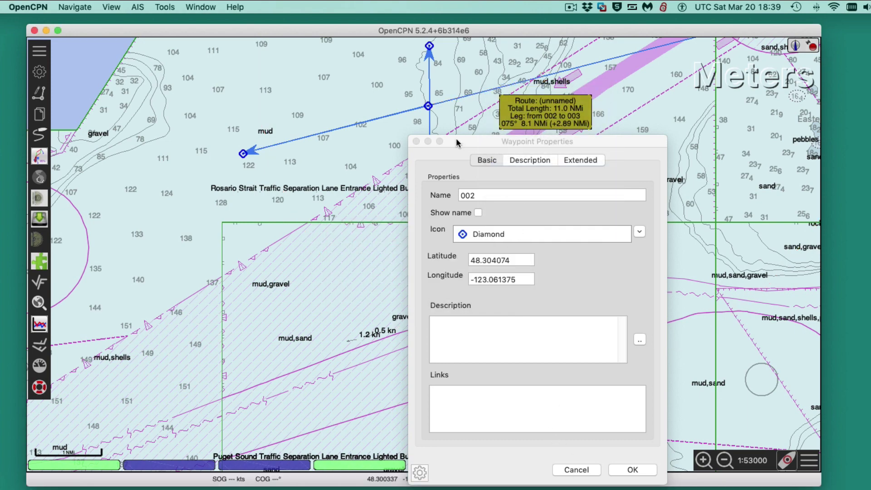
left_click(416, 142)
scroll(632, 268, "right", 10)
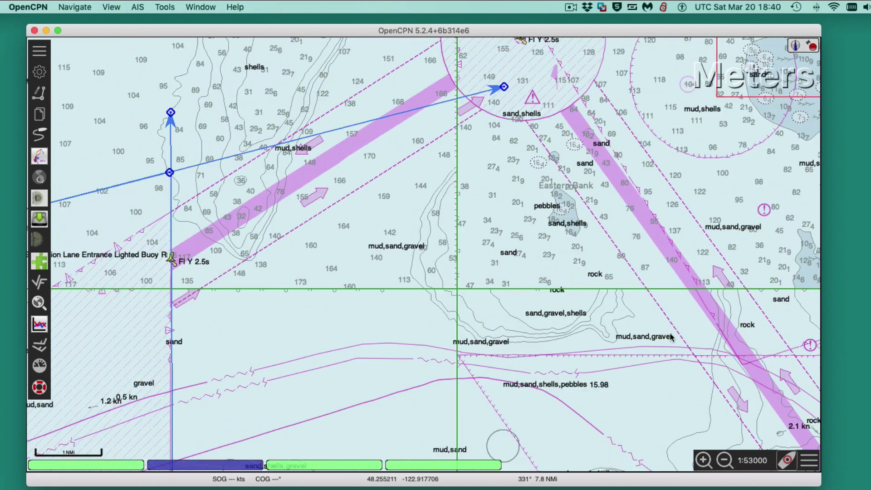
scroll(369, 280, "down", 2)
left_click_drag(368, 280, 501, 207)
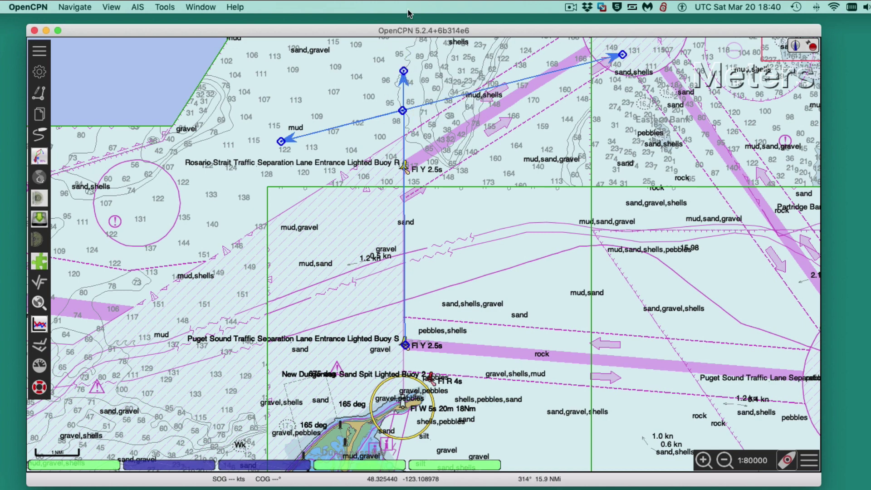
mouse_move(405, 113)
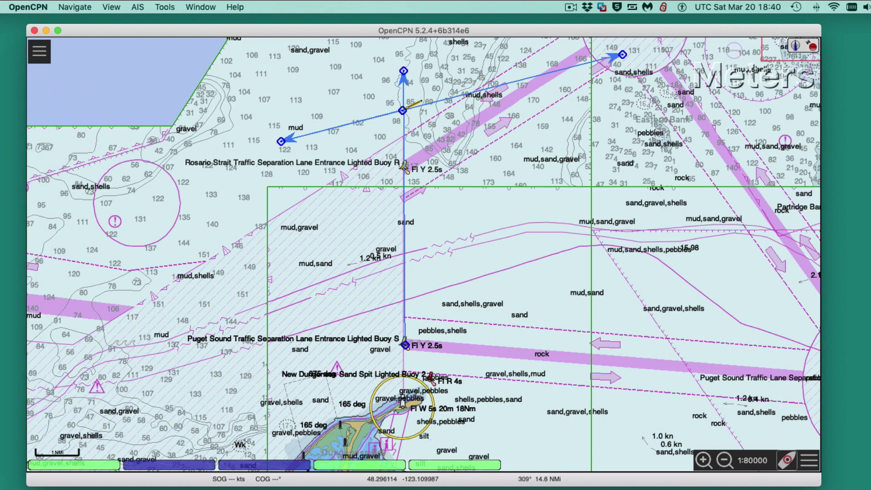
Step: Draw a route from the central waypoint to the mud,shells area, then south-southwest to the north–south line
left_click(404, 112)
left_click(482, 270)
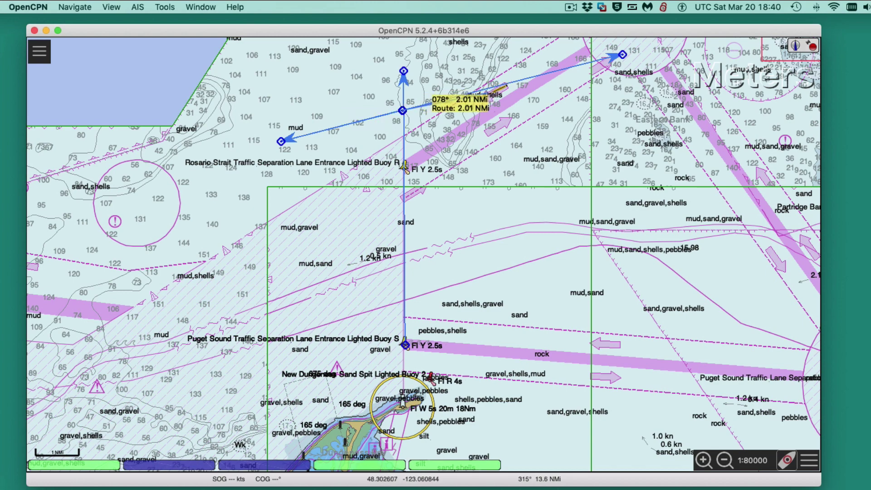
scroll(506, 86, "up", 4)
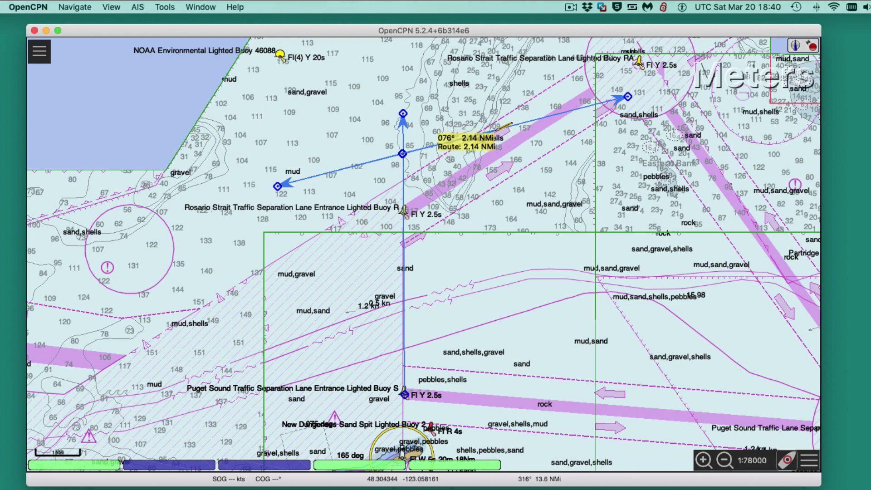
left_click(488, 131)
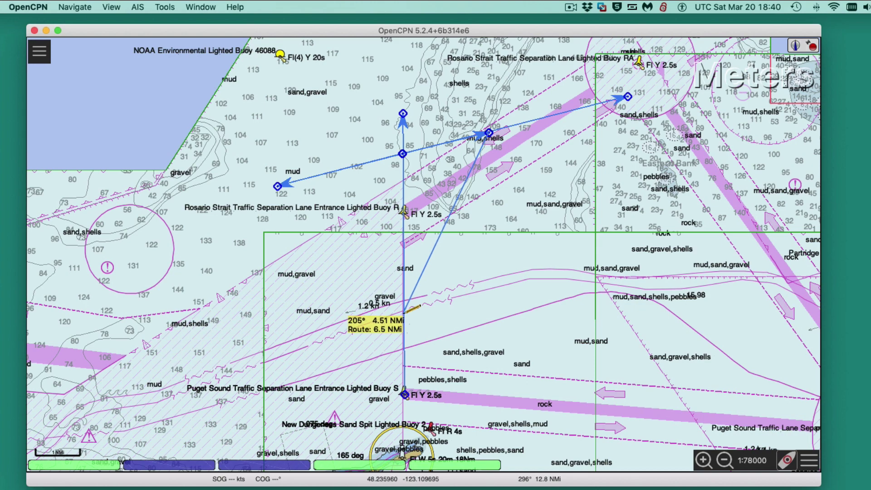
left_click(403, 313)
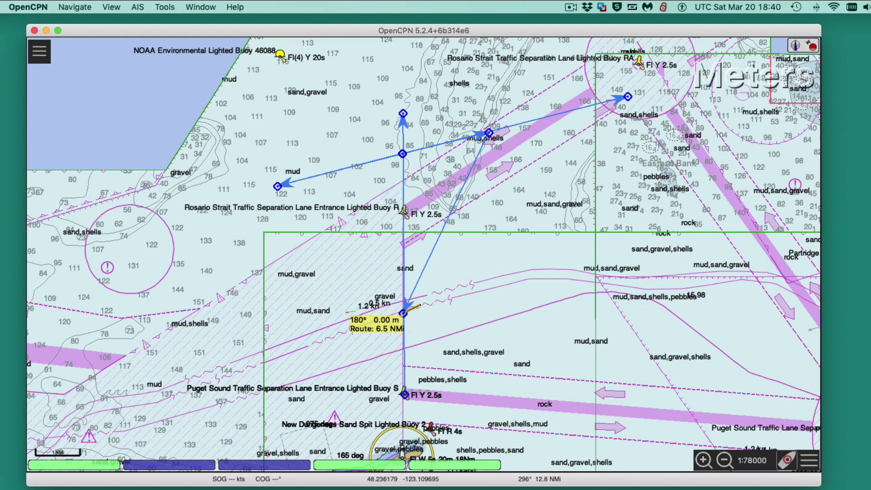
key("Escape")
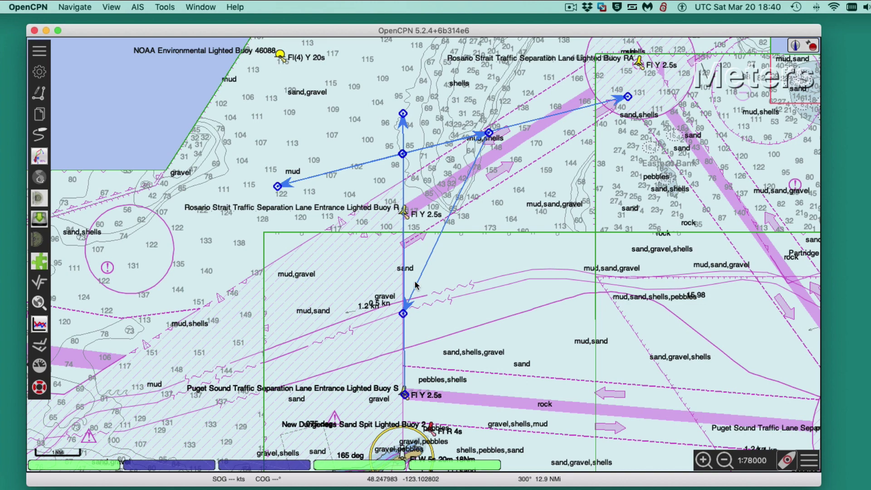
left_click_drag(497, 181, 503, 196)
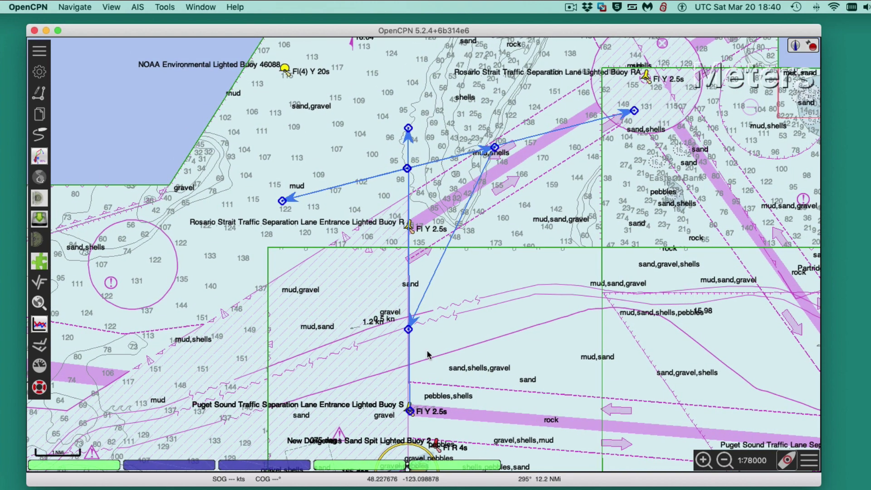
mouse_move(490, 168)
mouse_move(412, 329)
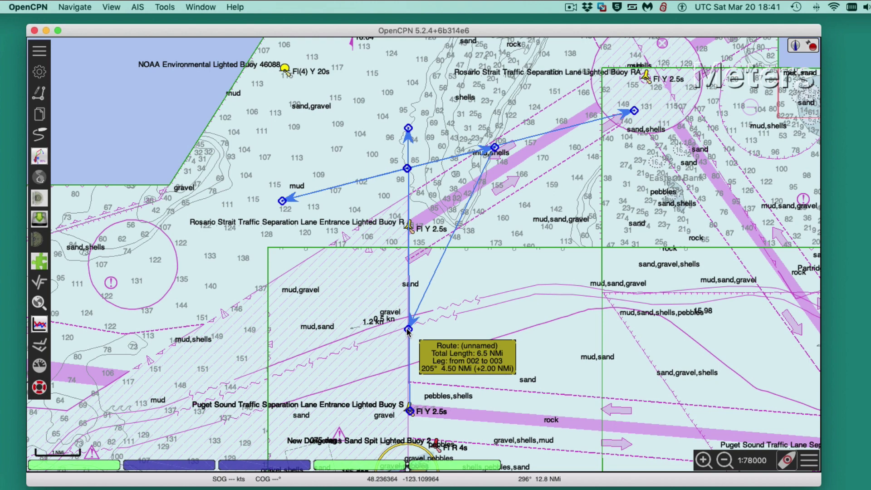
mouse_move(426, 289)
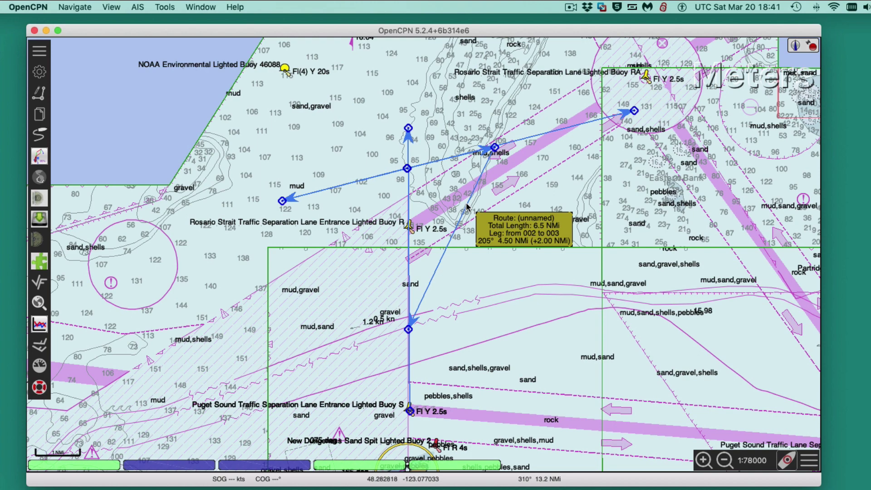
left_click_drag(467, 206, 445, 235)
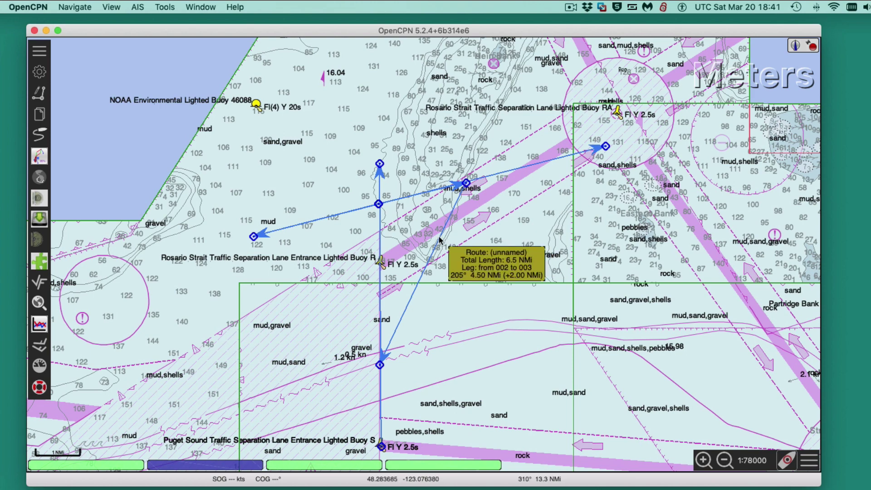
Step: Reverse the 6.5 NMi route with renumbered waypoints, then switch to the PDF solution
right_click(438, 240)
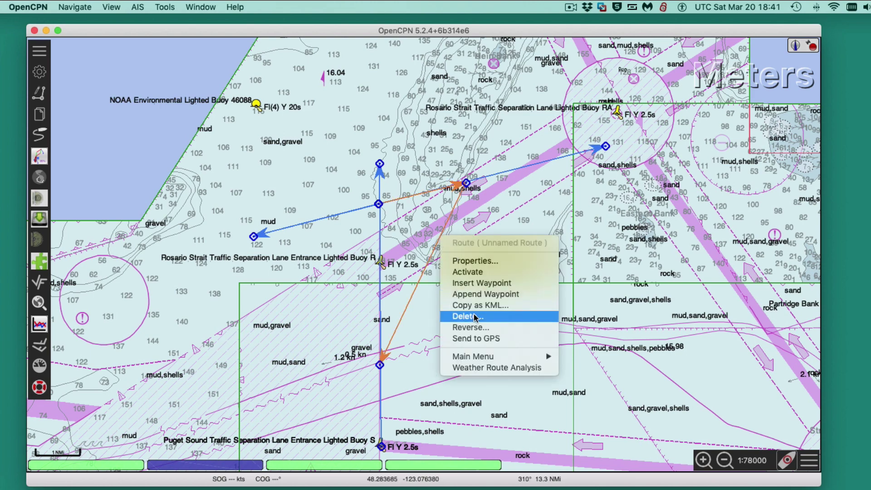
left_click(471, 331)
left_click(475, 279)
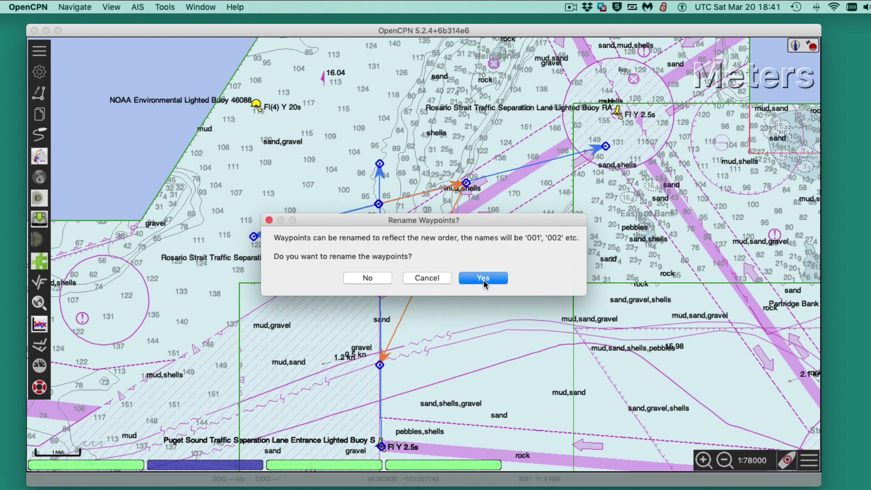
mouse_move(435, 246)
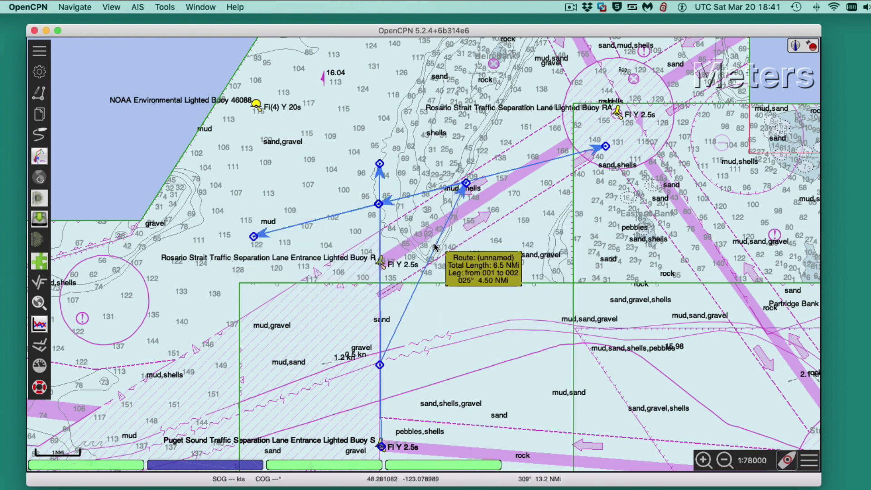
key("super+Tab")
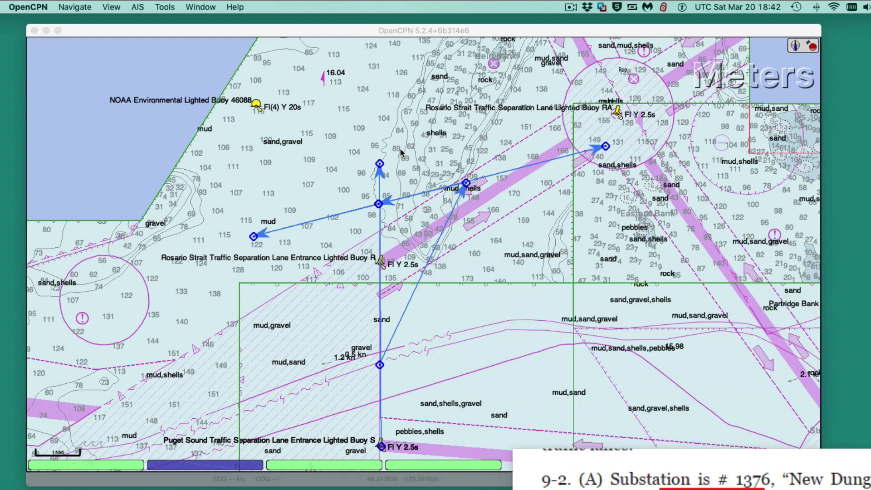
Step: Bring the OpenCPN chart back to the front and inspect the reversed route's legs
left_click(438, 248)
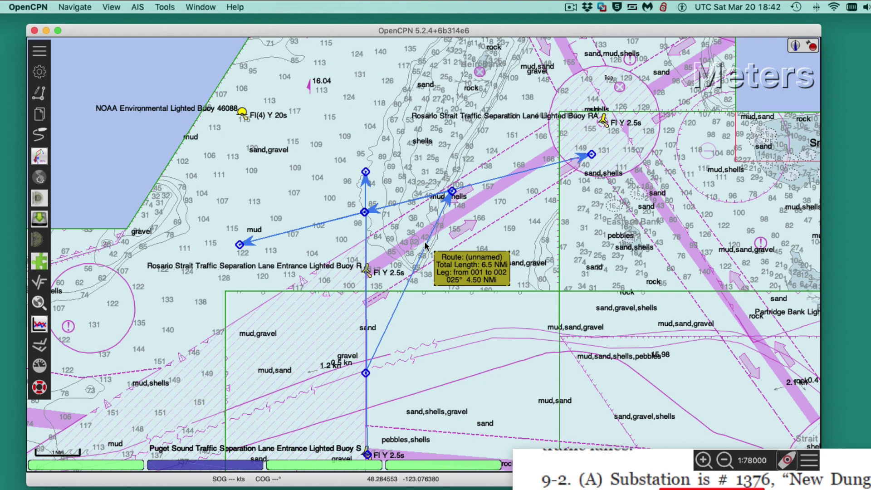
mouse_move(366, 376)
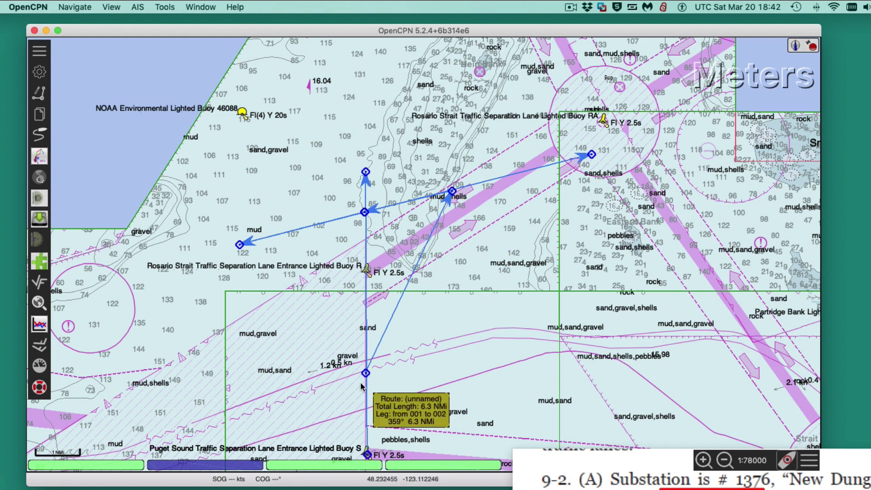
mouse_move(364, 212)
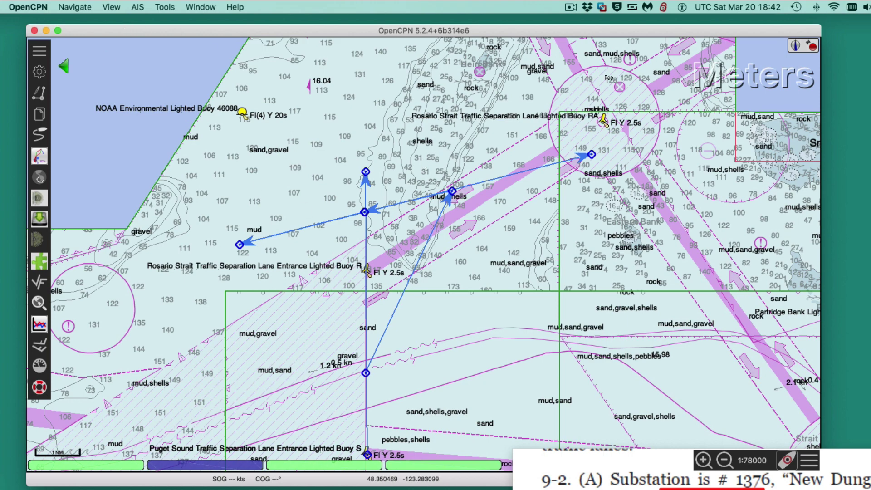
Step: Draw a route due north from the southern waypoint to the central waypoint, reusing both waypoints
left_click(39, 93)
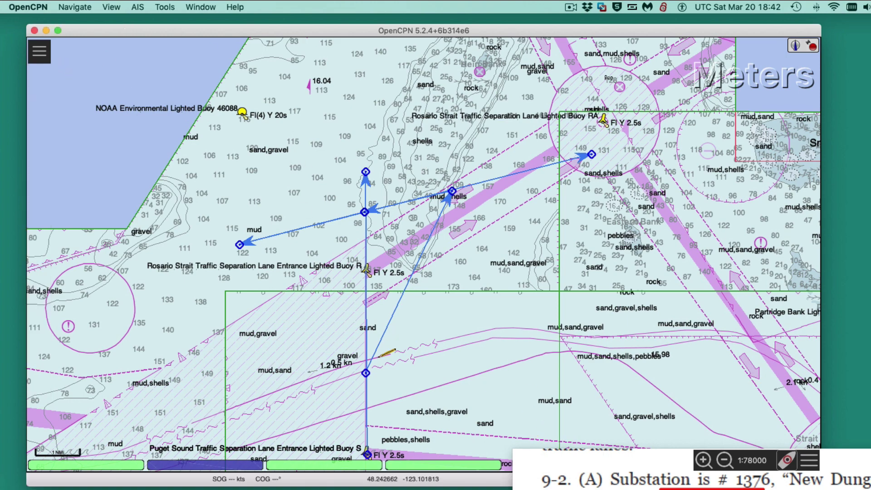
left_click(367, 372)
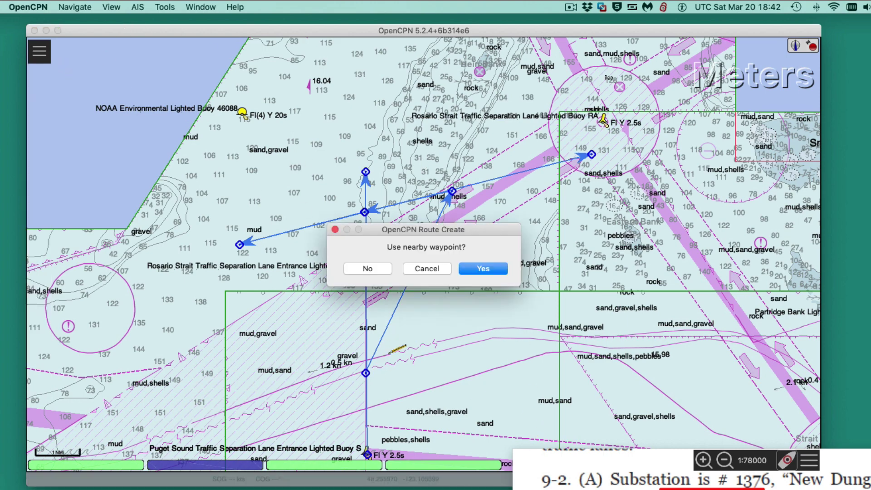
left_click(501, 269)
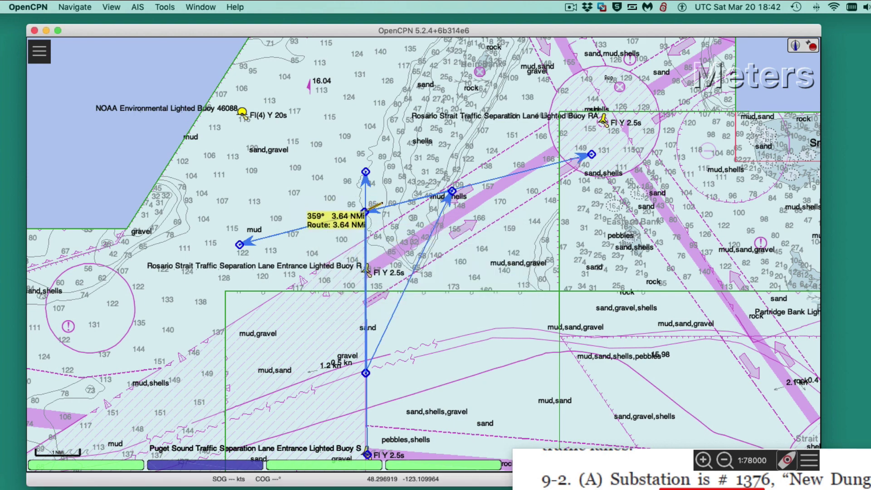
left_click(364, 212)
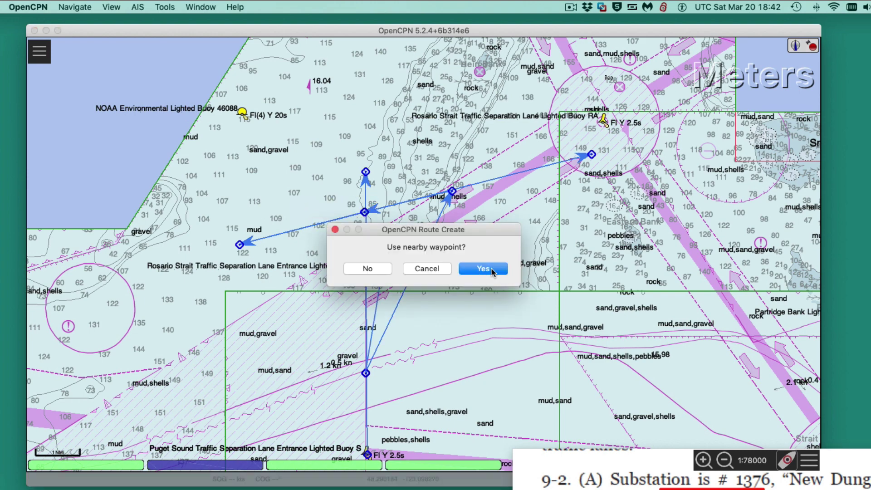
left_click(492, 270)
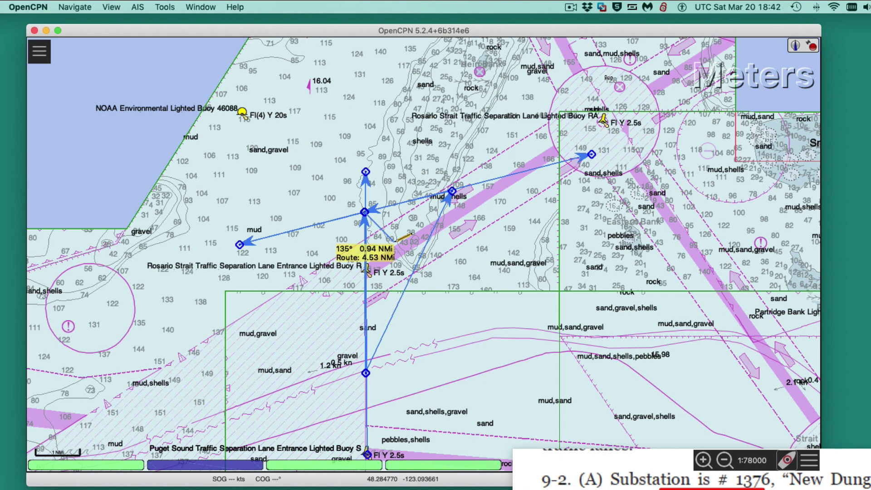
key("Escape")
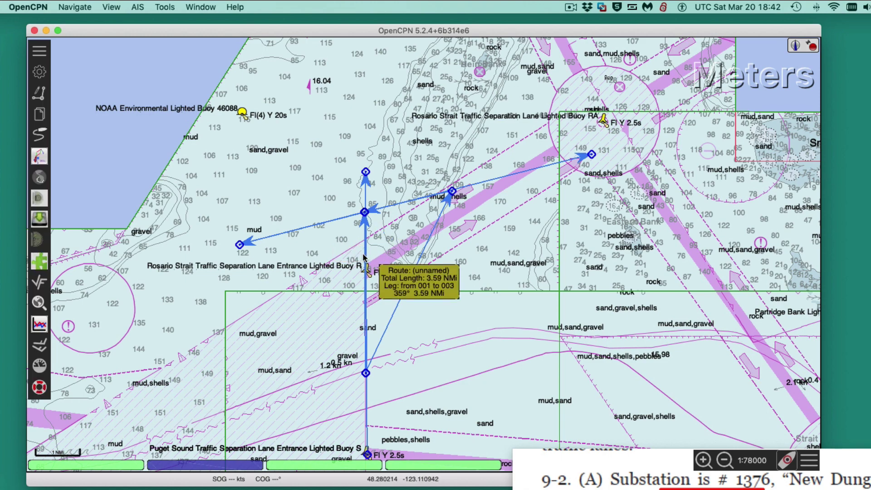